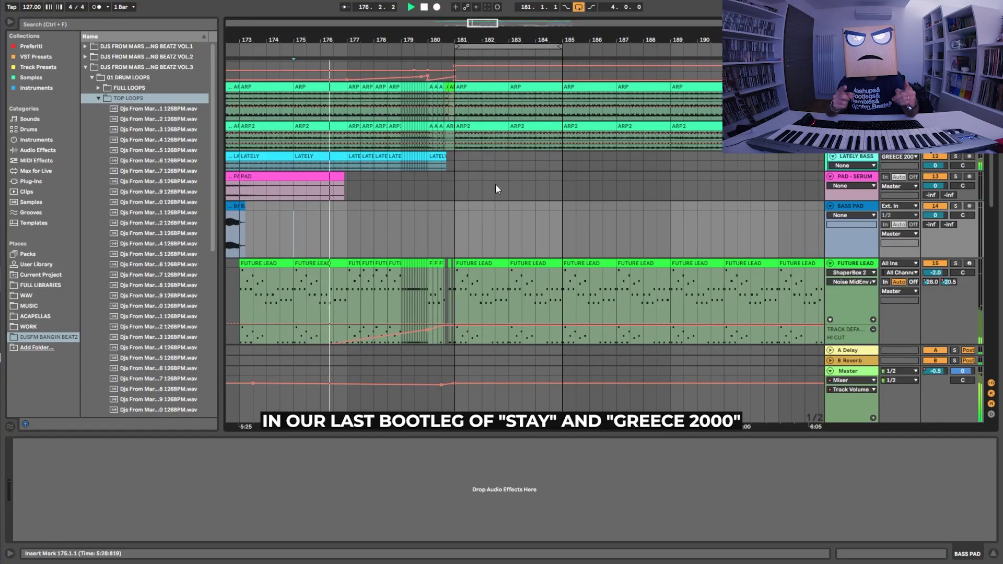
pyautogui.scroll(-3, 543, 168)
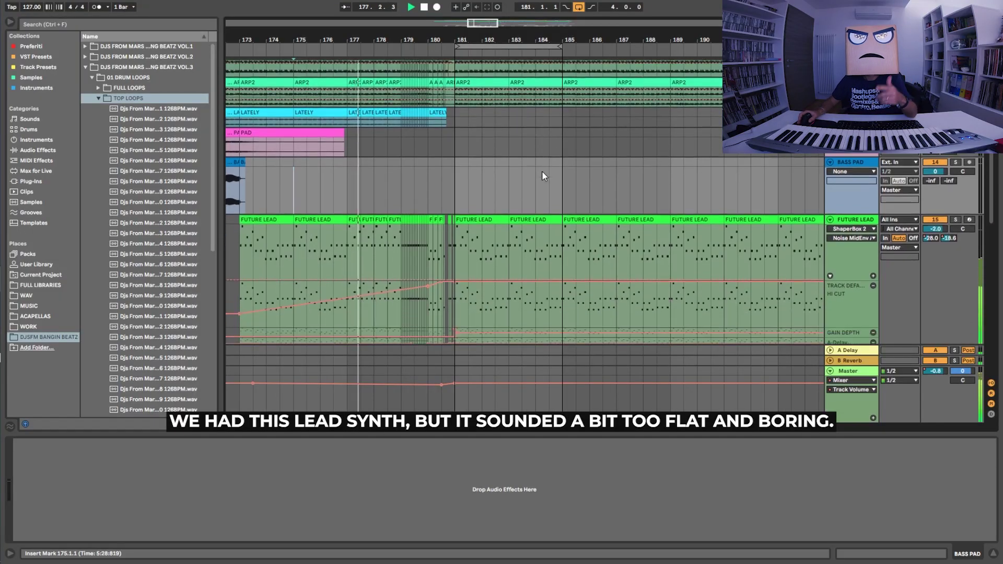
pyautogui.scroll(-2, 537, 176)
pyautogui.scroll(-2, 529, 181)
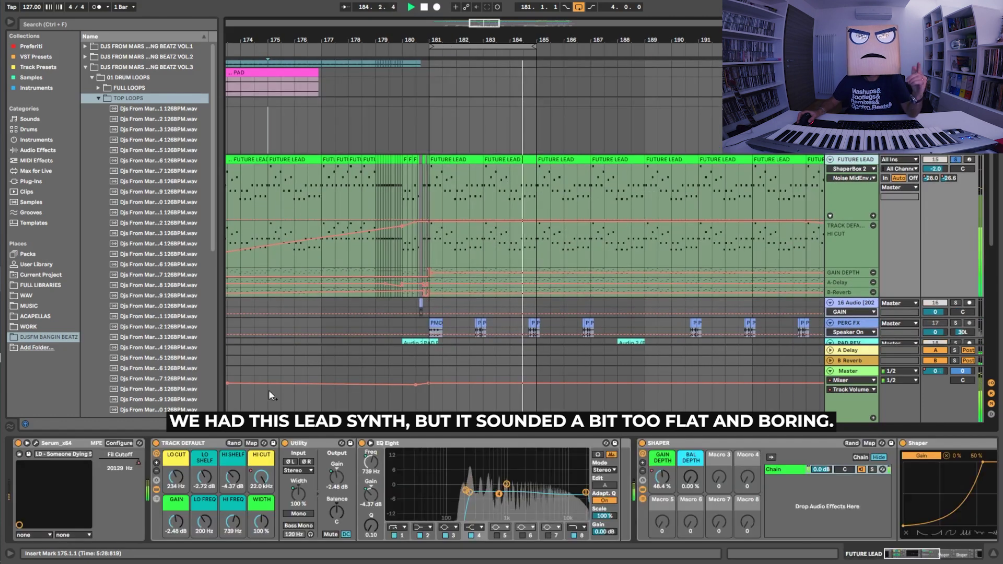
# Briefly open and close the FUTURE LEAD Serum window, showing its device chain
pyautogui.click(32, 454)
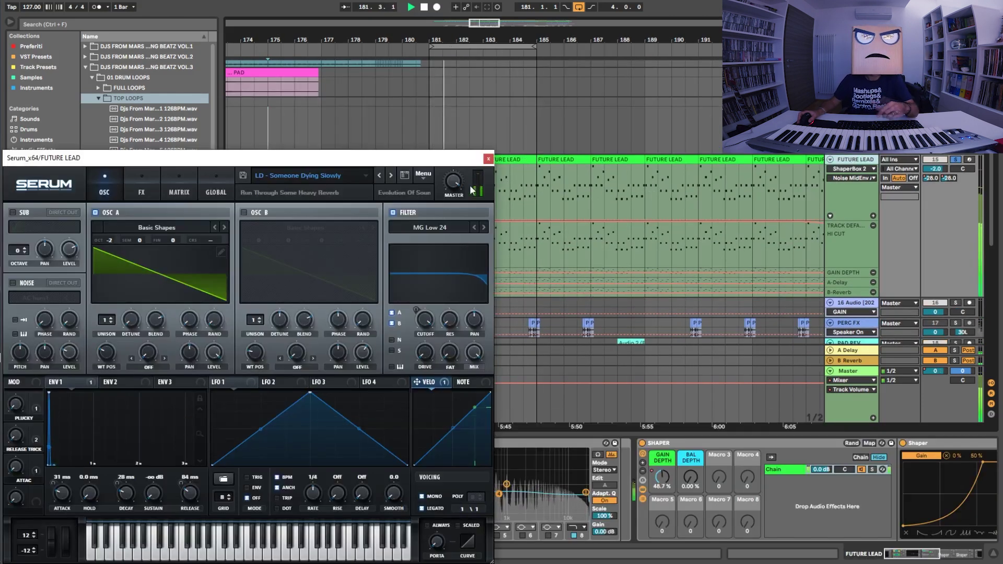
pyautogui.click(487, 161)
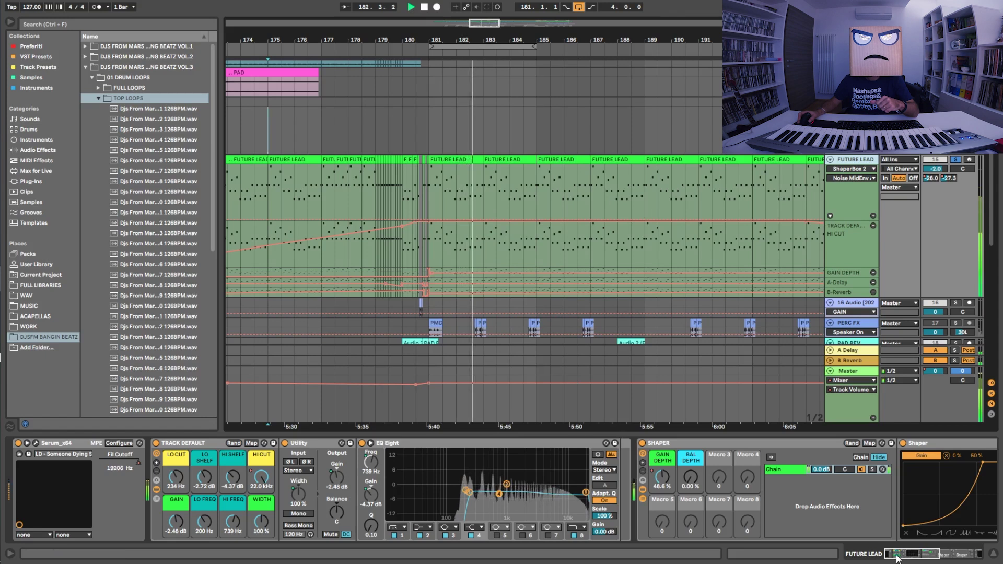
# Open the lead's ShaperBox 2 editor, audition two Sweep shapes, and list the noise types
pyautogui.click(897, 557)
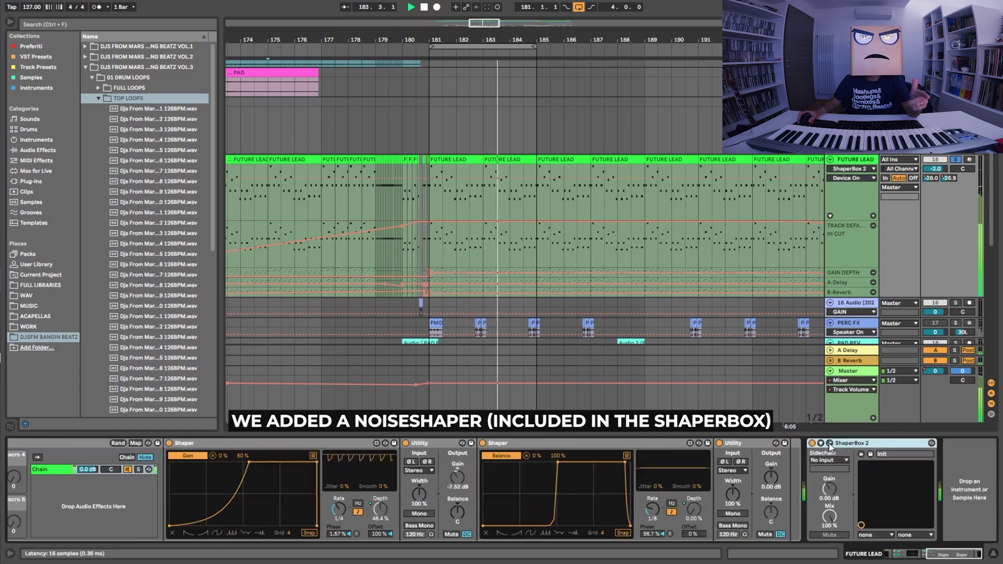
pyautogui.click(829, 444)
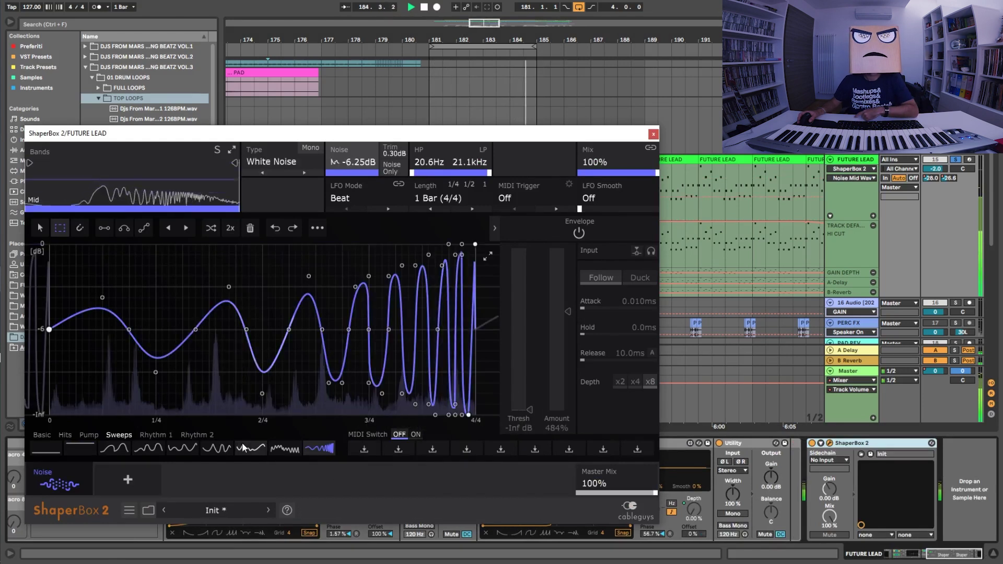
pyautogui.click(244, 448)
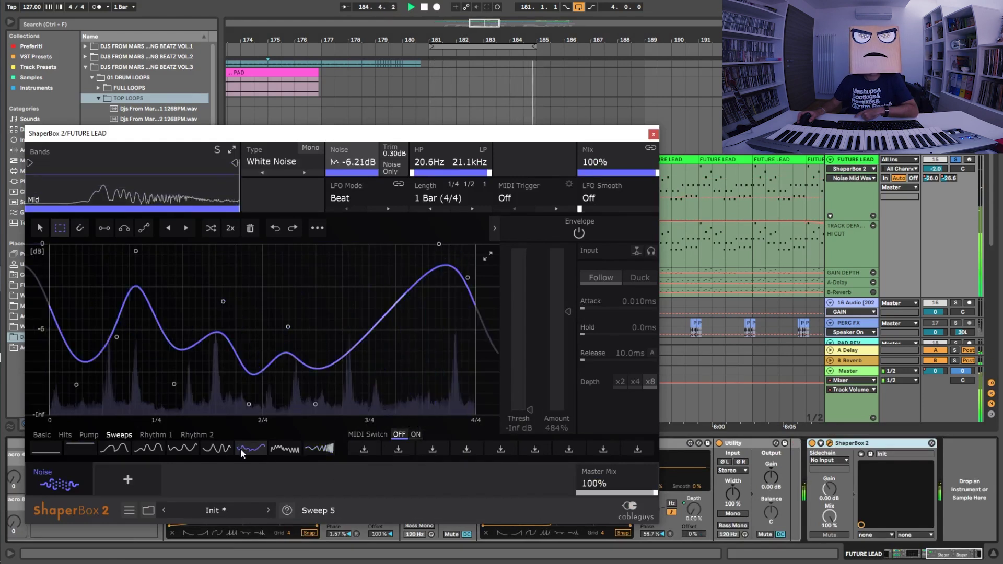
pyautogui.click(187, 449)
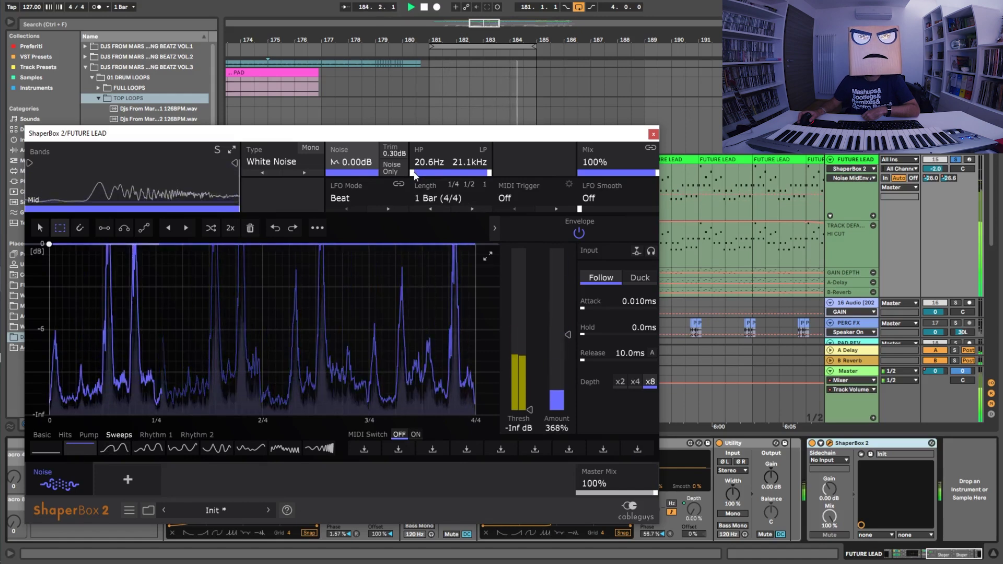
pyautogui.click(288, 162)
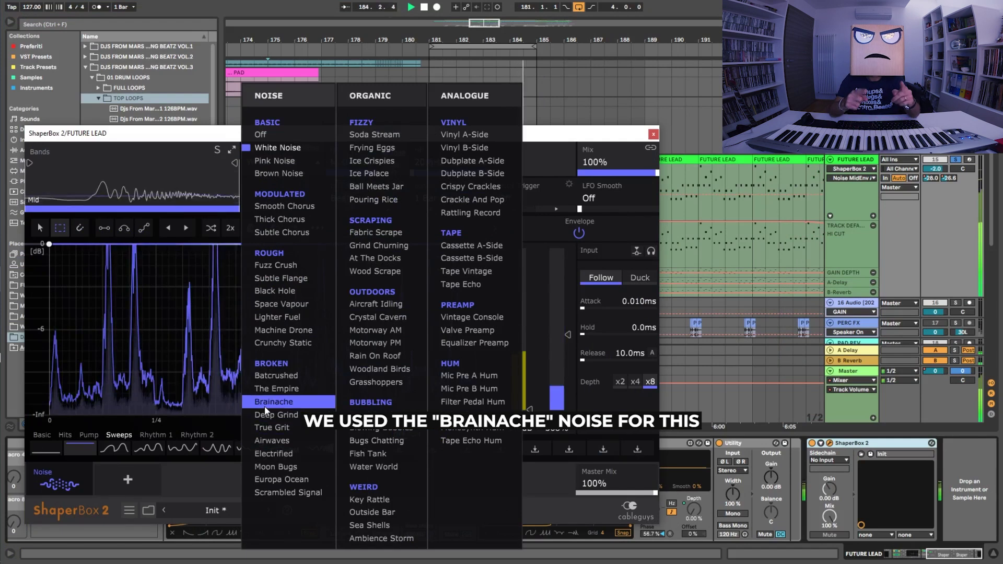
# Choose Brainache from the BROKEN noise types for the FUTURE LEAD shaper
pyautogui.click(265, 401)
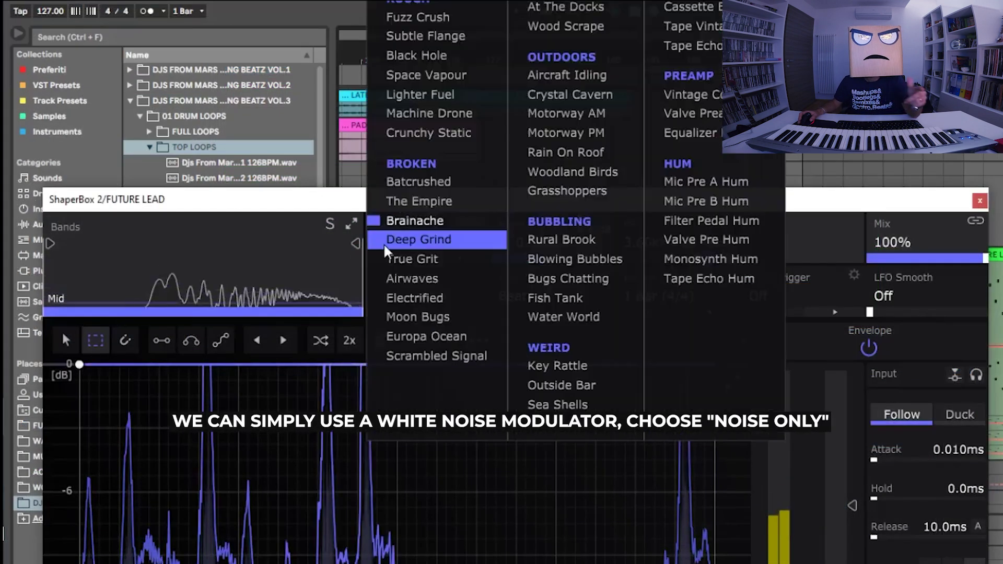
# Set the lead shaper to Noise Only White Noise and start freezing the duplicated track
pyautogui.click(423, 52)
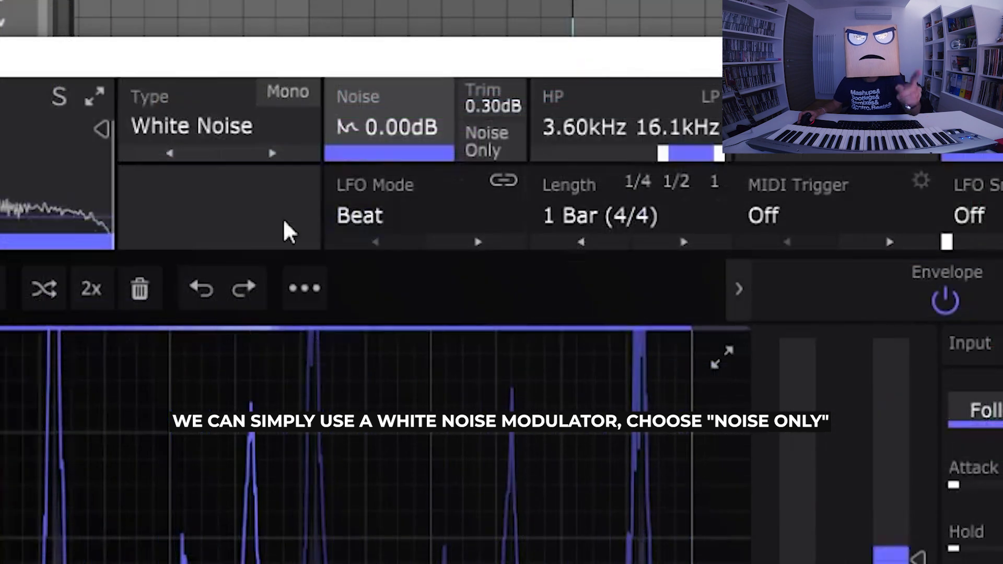
pyautogui.click(487, 142)
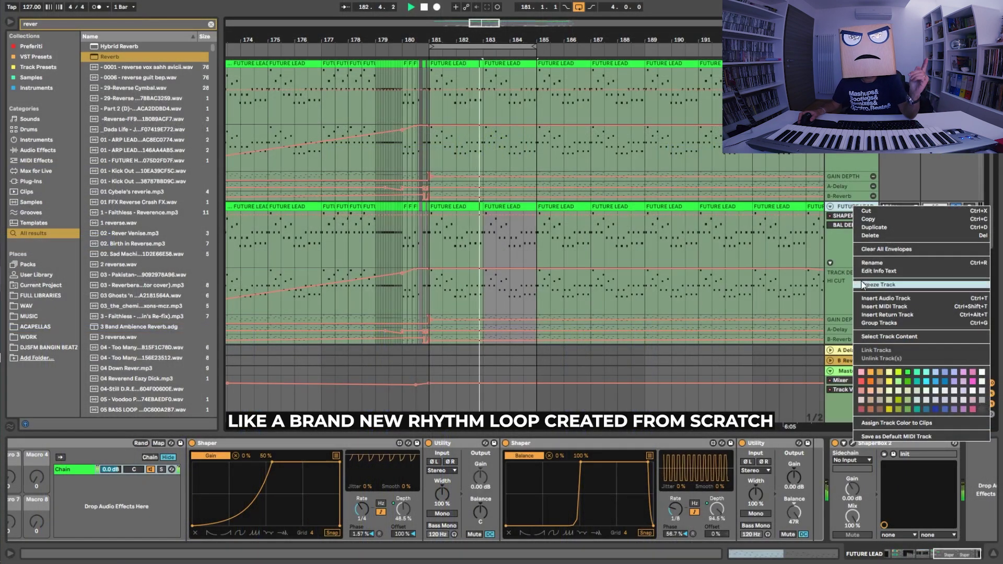
pyautogui.click(864, 285)
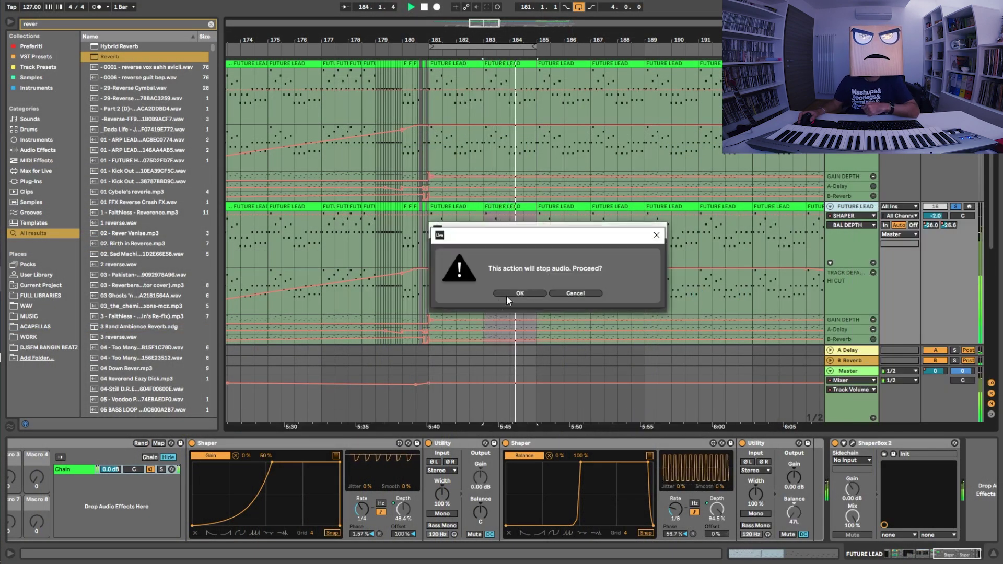
# Confirm freezing the duplicated lead track even though audio playback stops
pyautogui.click(519, 293)
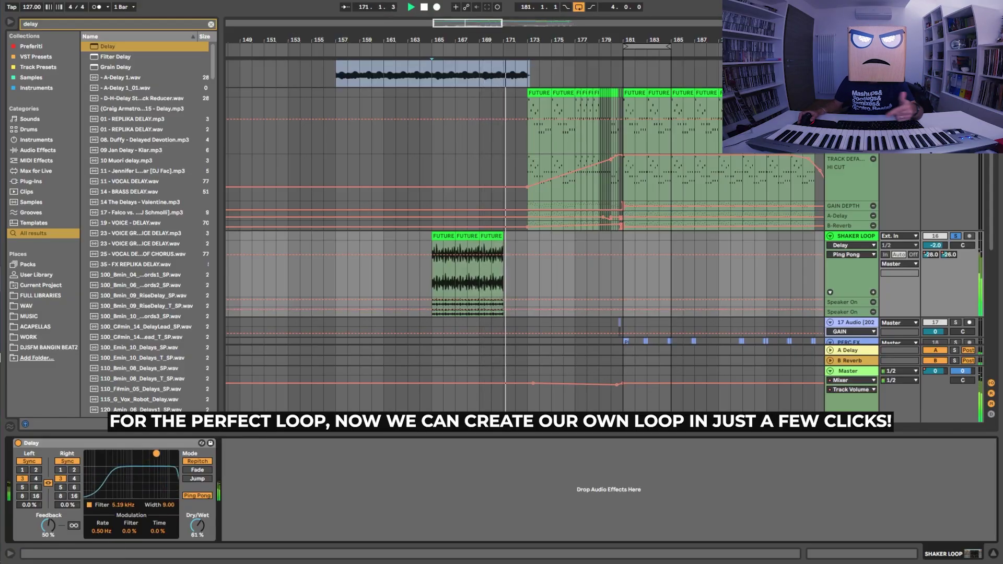
# Return playback to the bar 165 marker, select SHAKER LOOP, and show its clip details
pyautogui.press('space')
pyautogui.press('space')
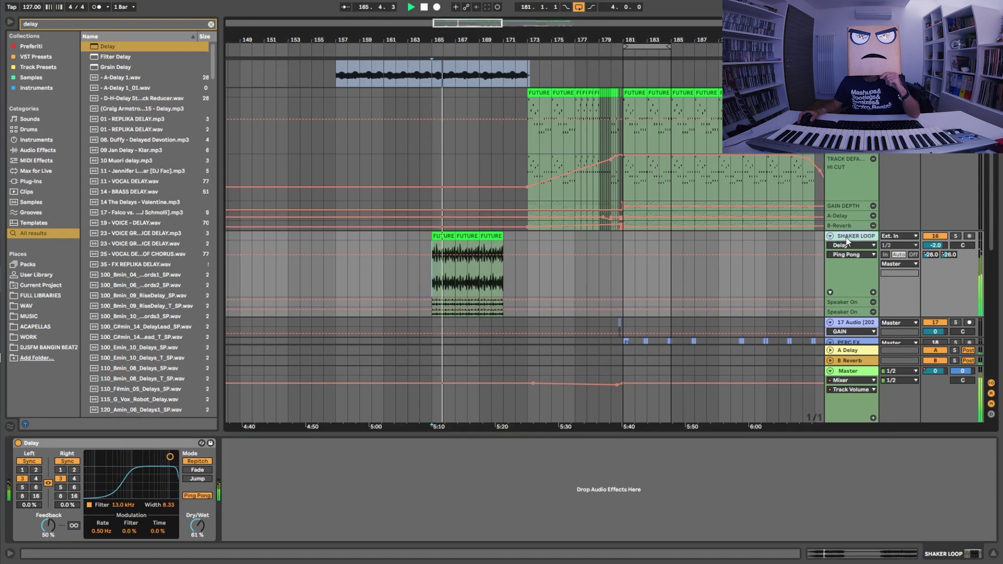
pyautogui.click(847, 238)
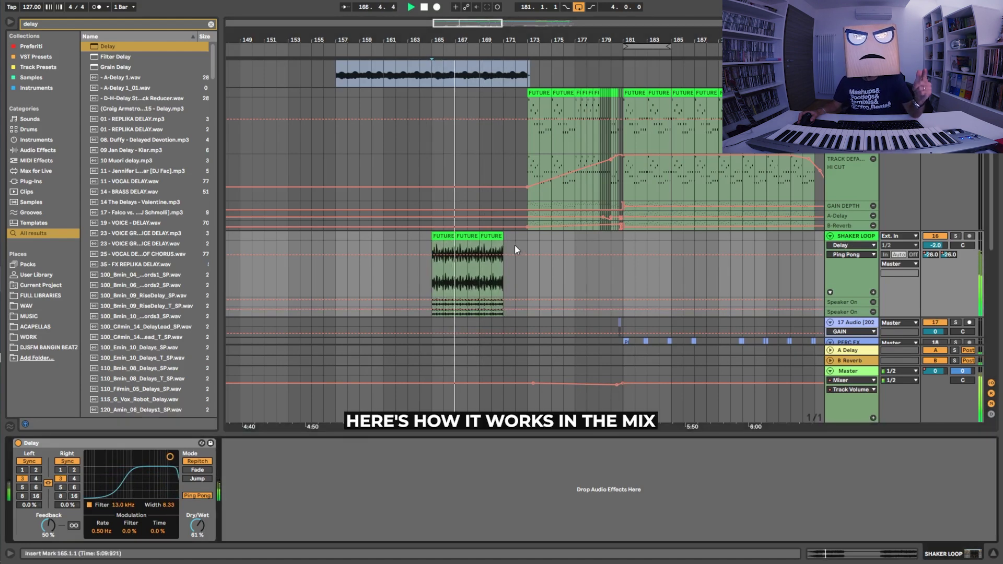
pyautogui.doubleClick(381, 239)
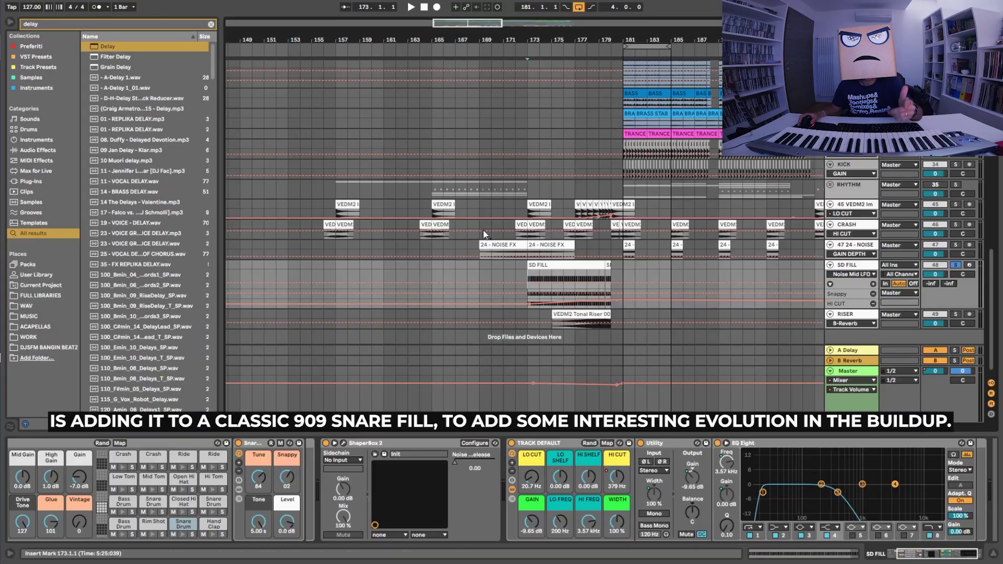
# Play from bar 173 and bring up the SD FILL snare's ShaperBox 2 window
pyautogui.press('space')
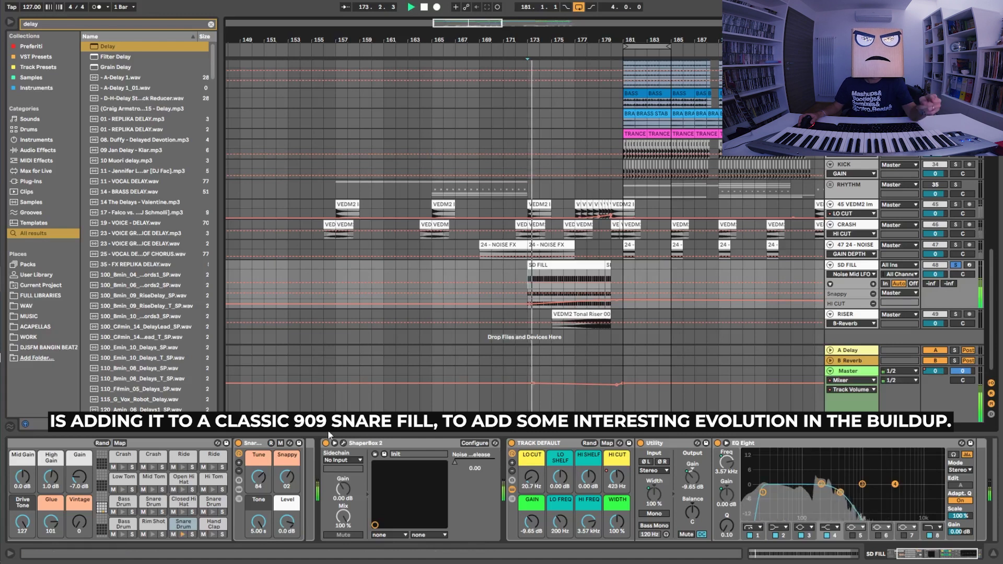
pyautogui.click(333, 443)
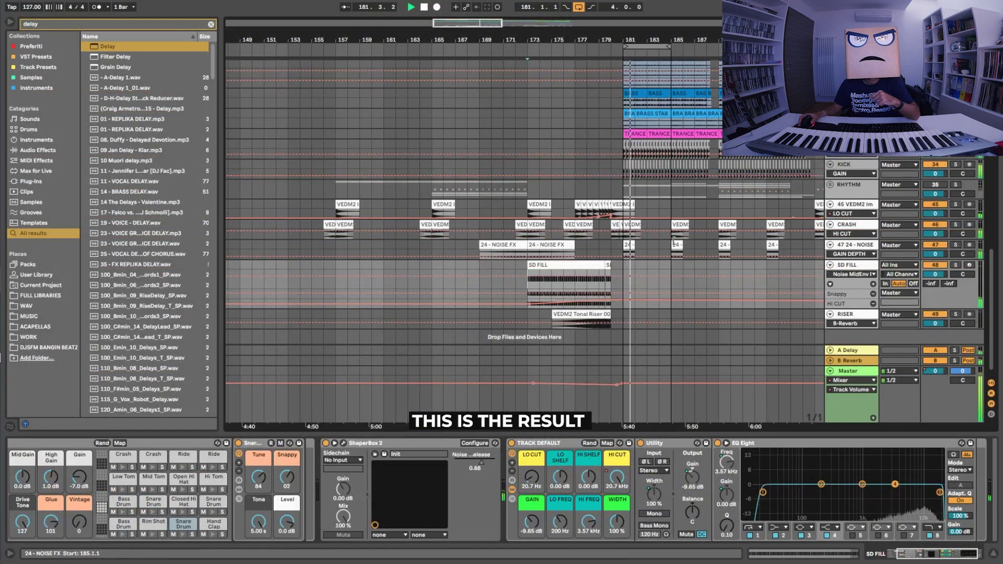
pyautogui.scroll(2, 673, 240)
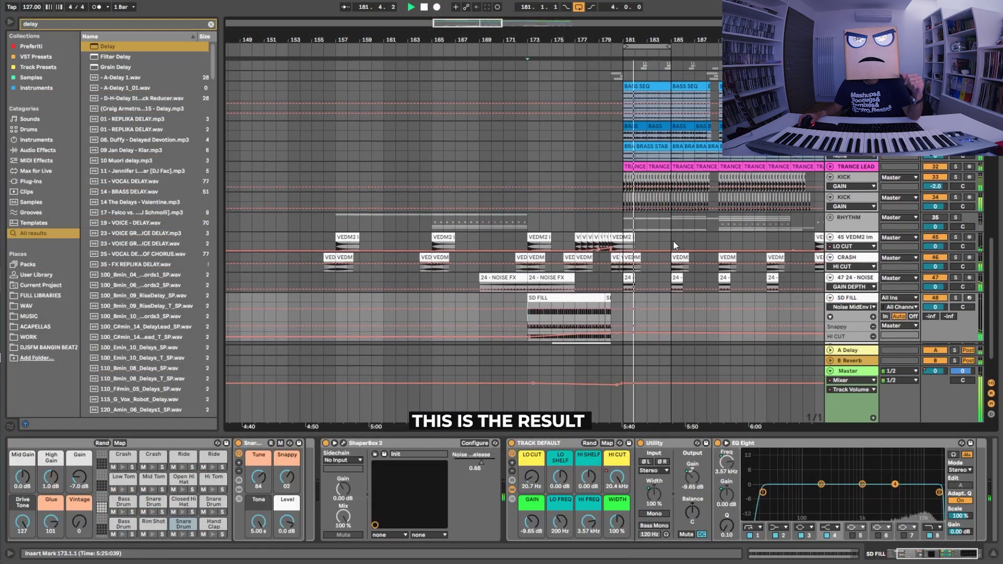